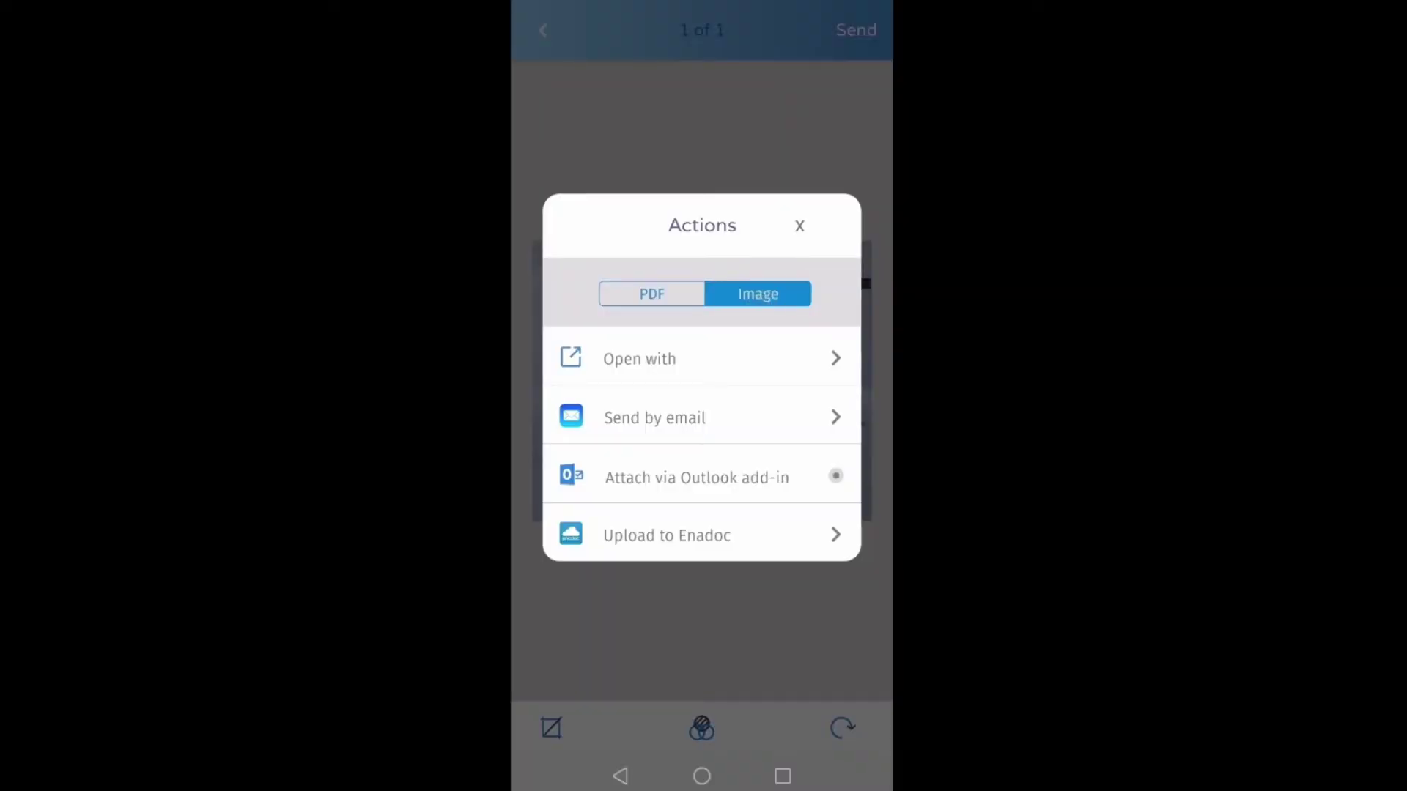
- Switch the Actions output toggle from Image to PDF
left_click(652, 293)
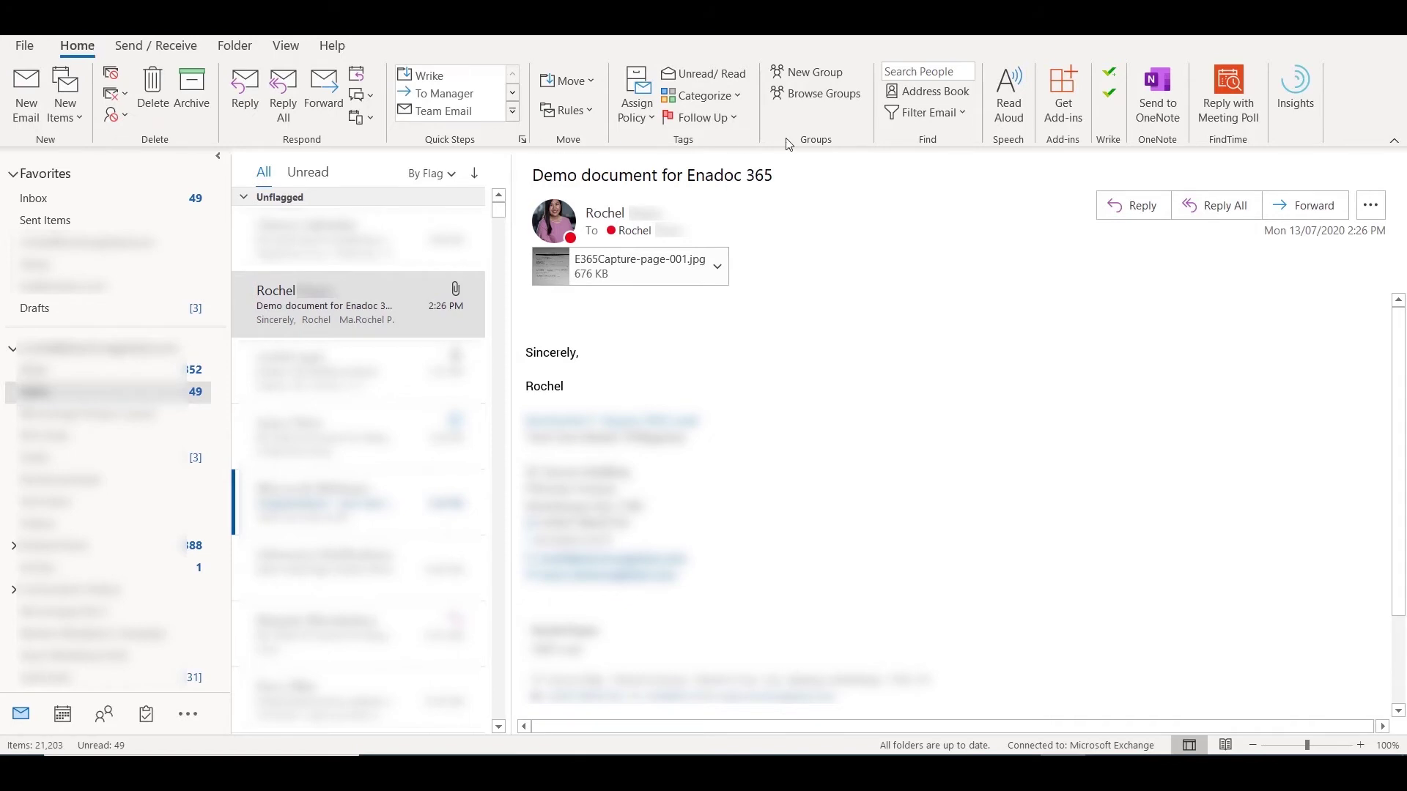
left_click(1066, 95)
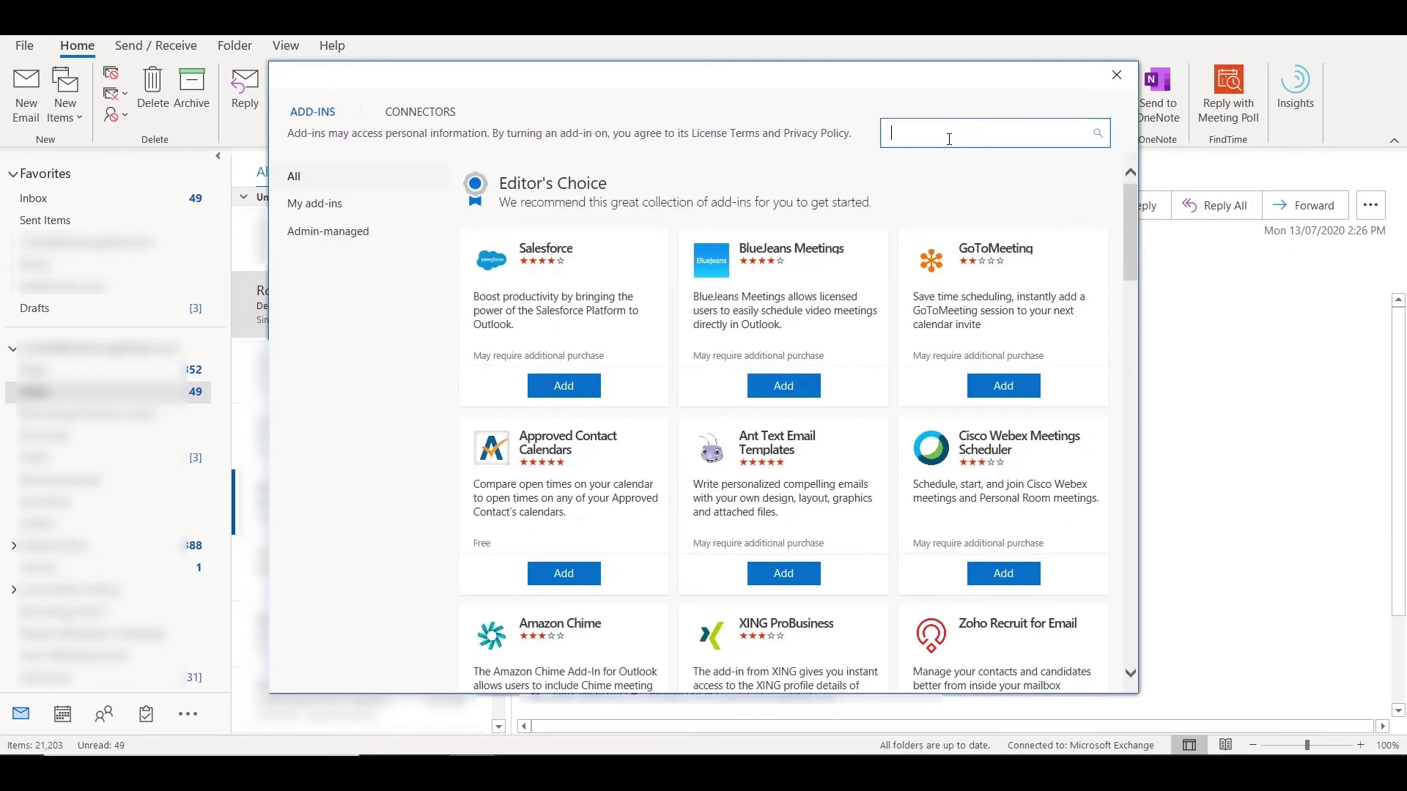
type("Enadoc 365")
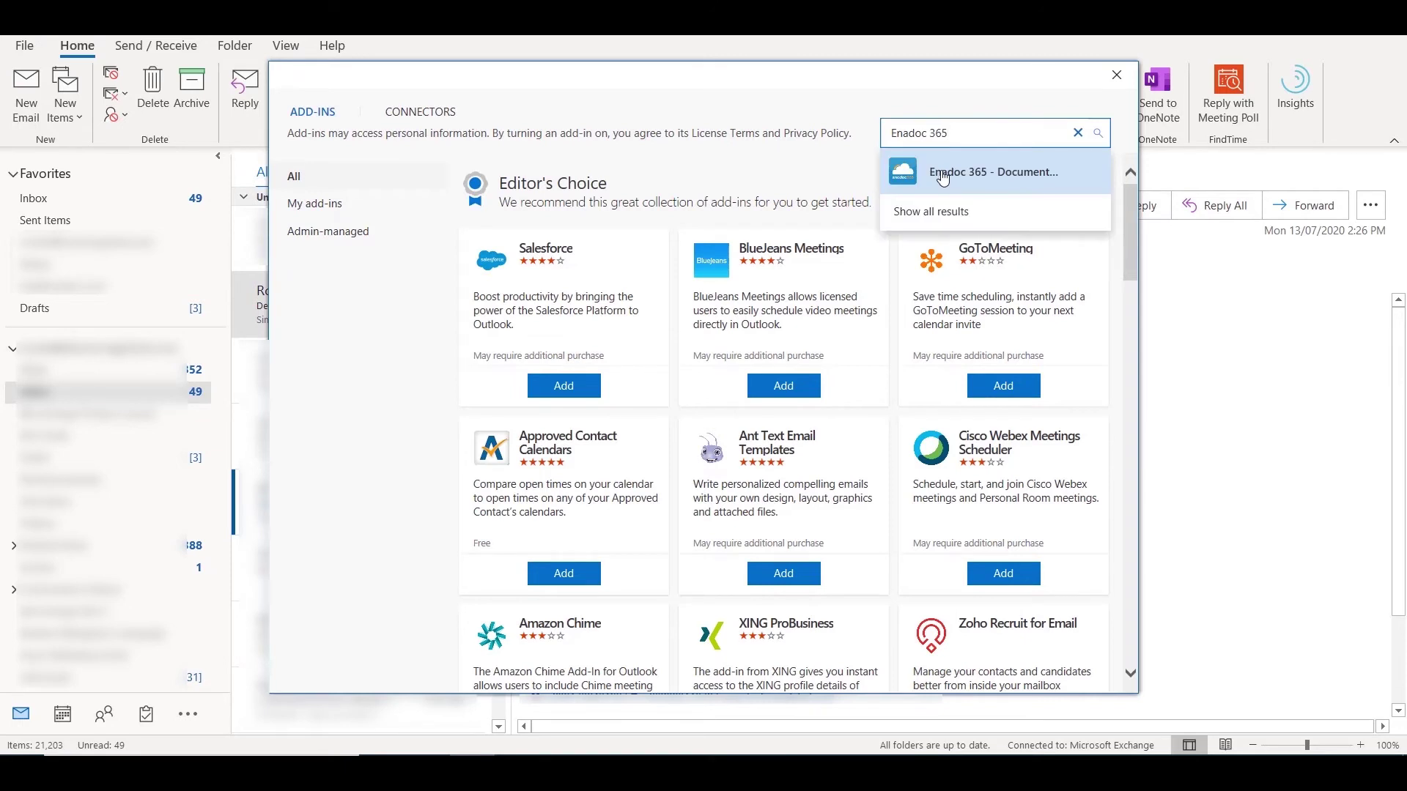
- Install the Enadoc 365 Document Scanner add-in from Get Add-ins
left_click(937, 173)
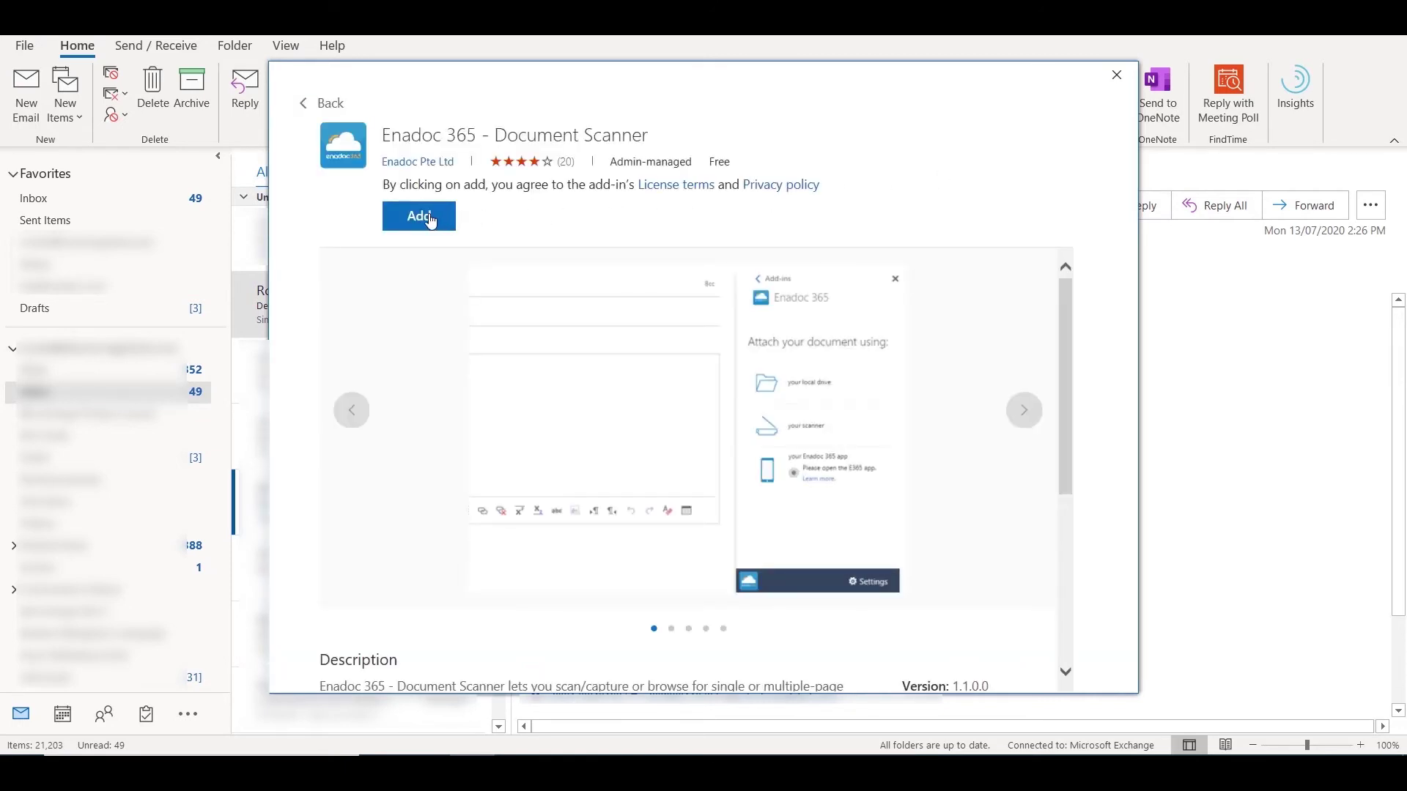
left_click(428, 219)
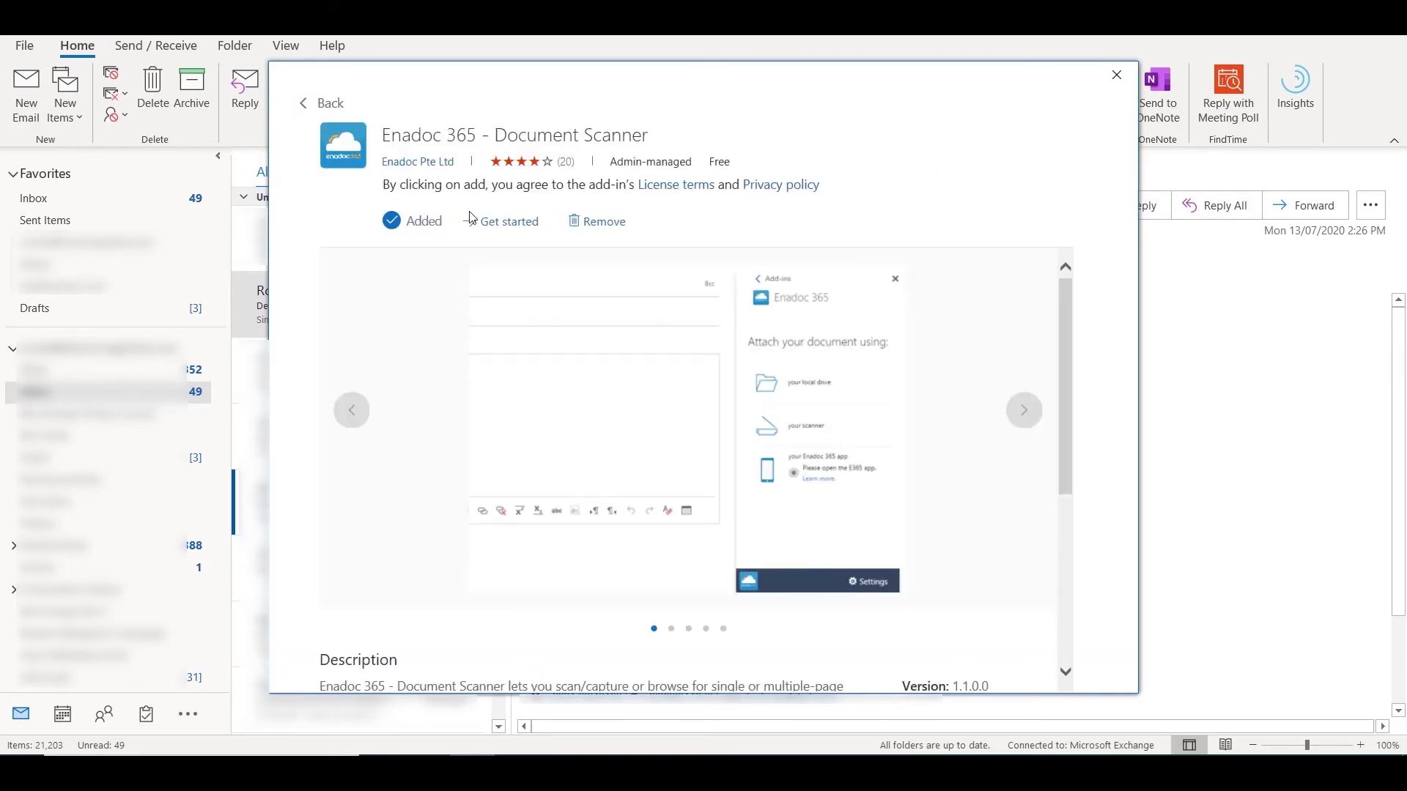
left_click(1116, 74)
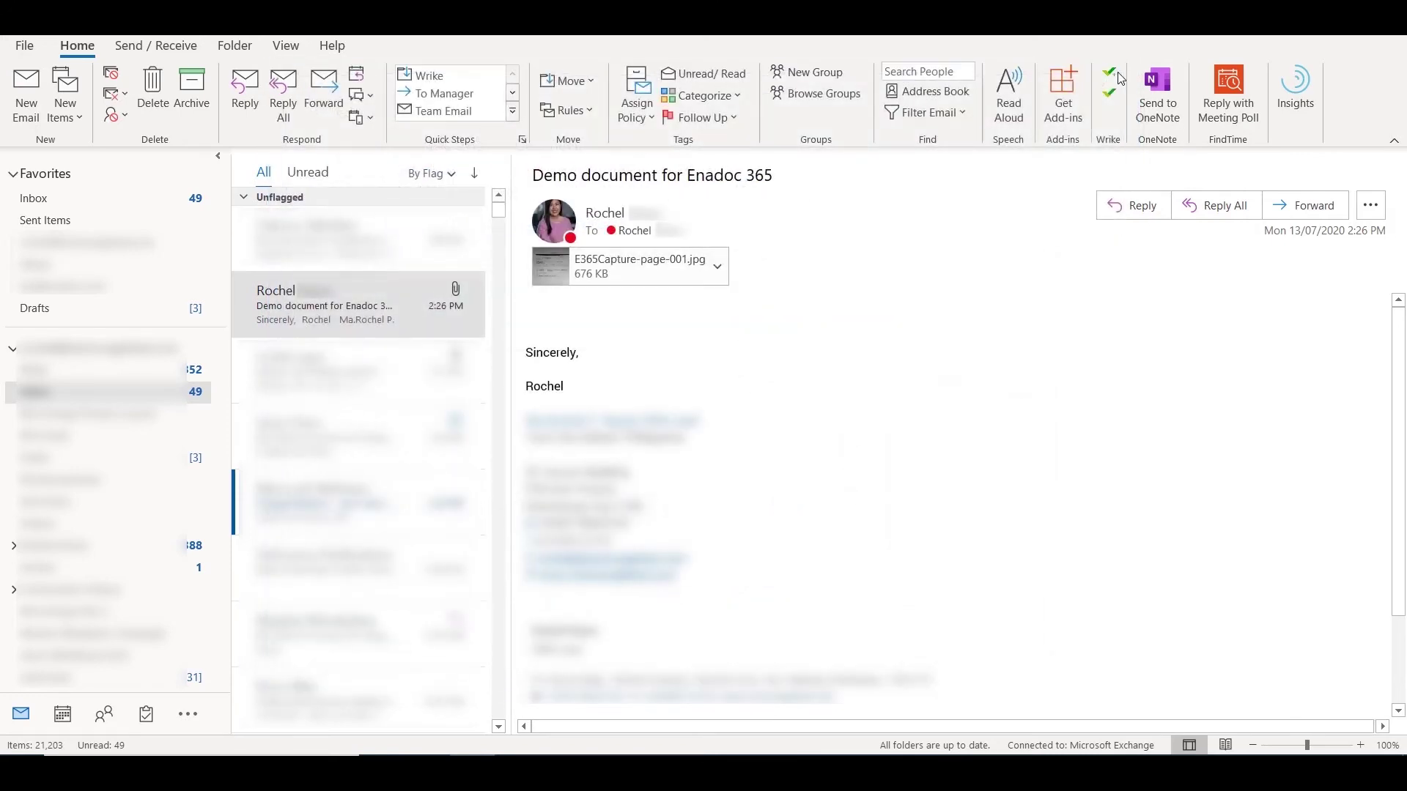
- Start a new email and choose the phone app in the Enadoc 365 pane
left_click(26, 110)
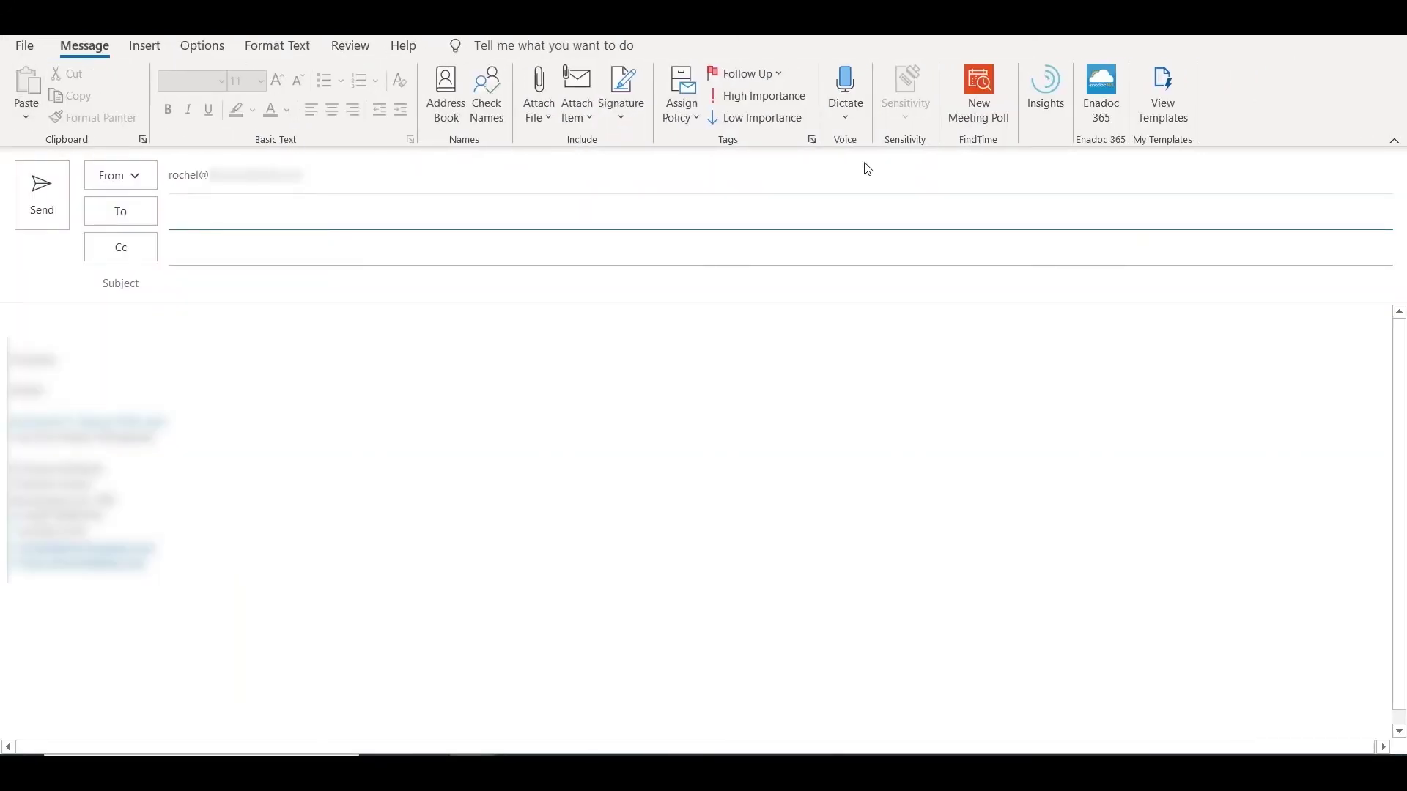
left_click(1096, 99)
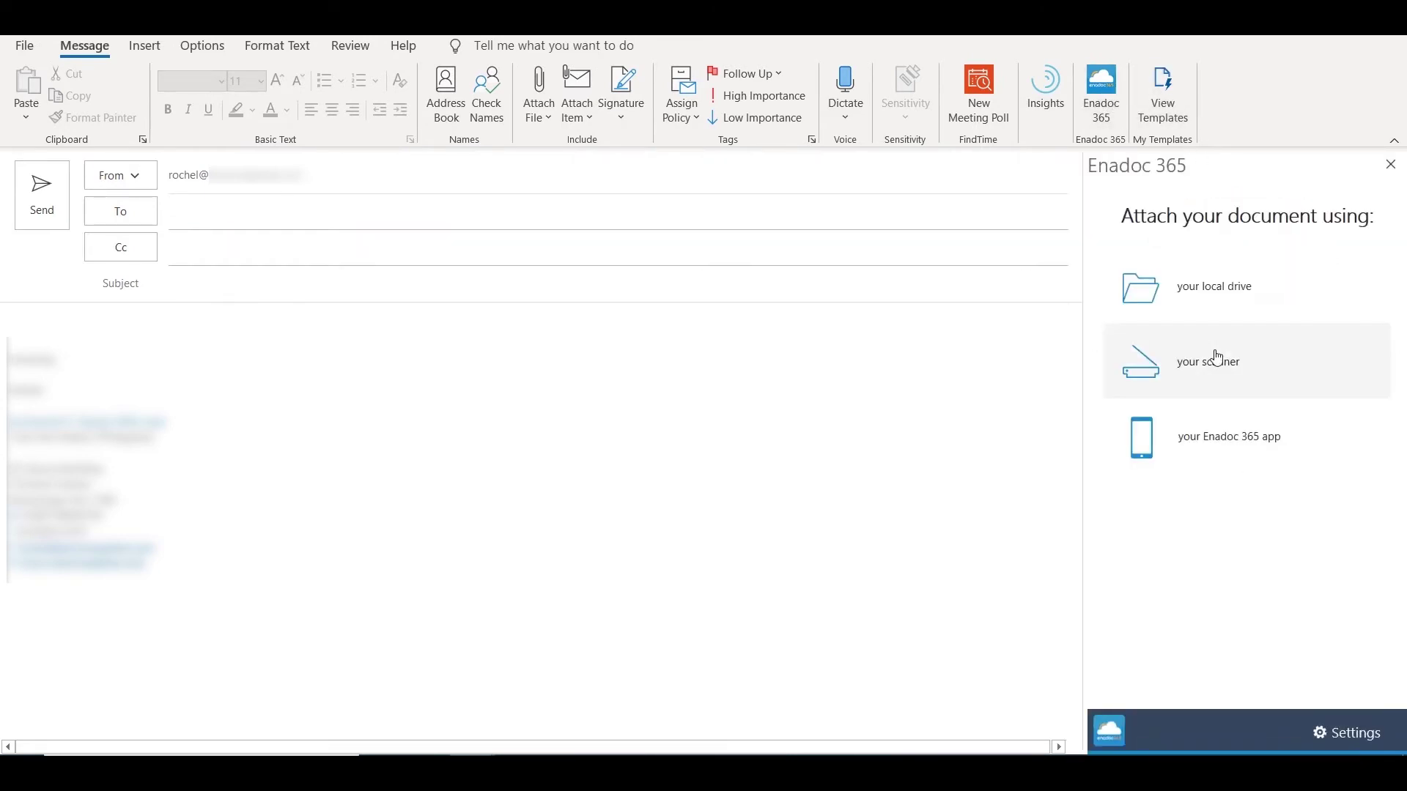
left_click(1213, 439)
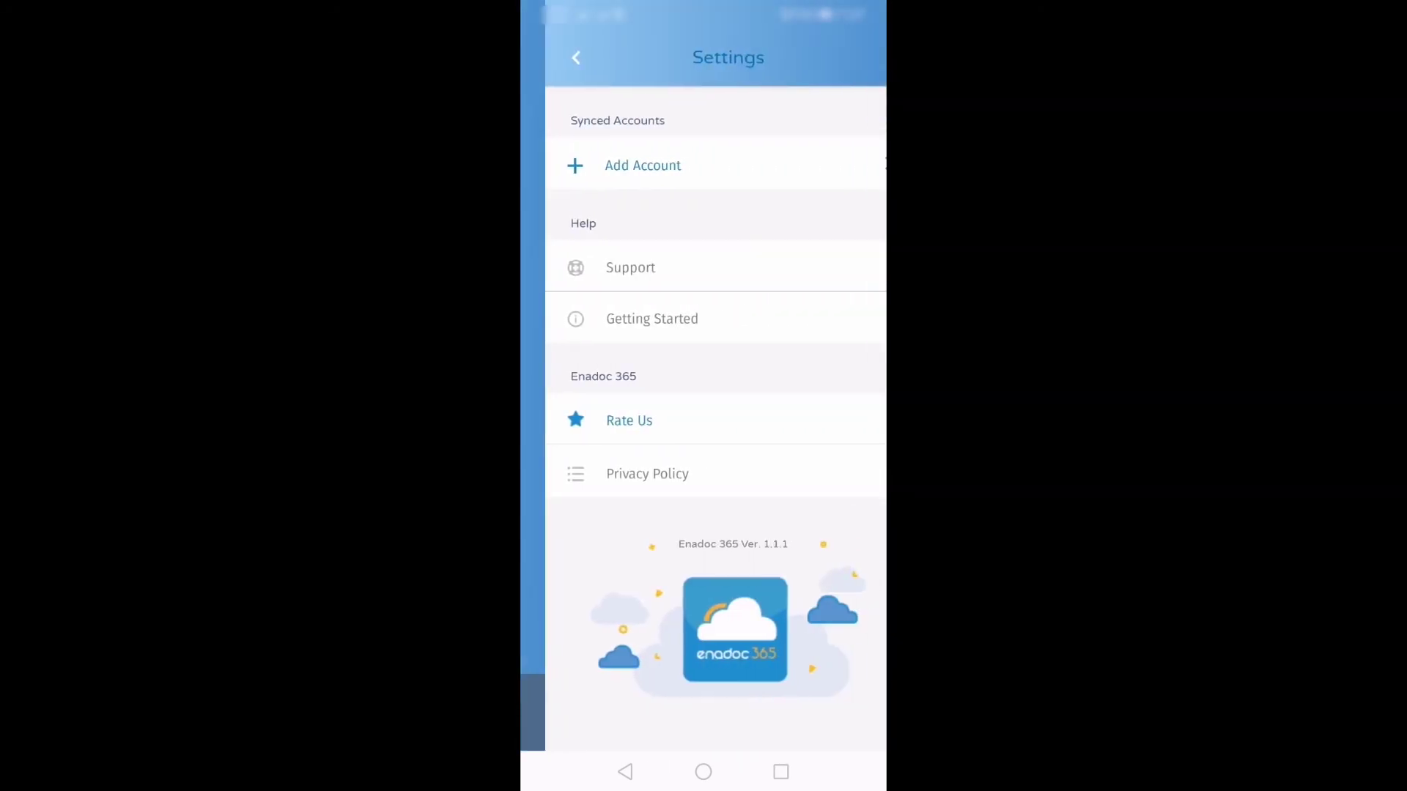
- Add an Enadoc synced account, signing in with username and password
left_click(704, 164)
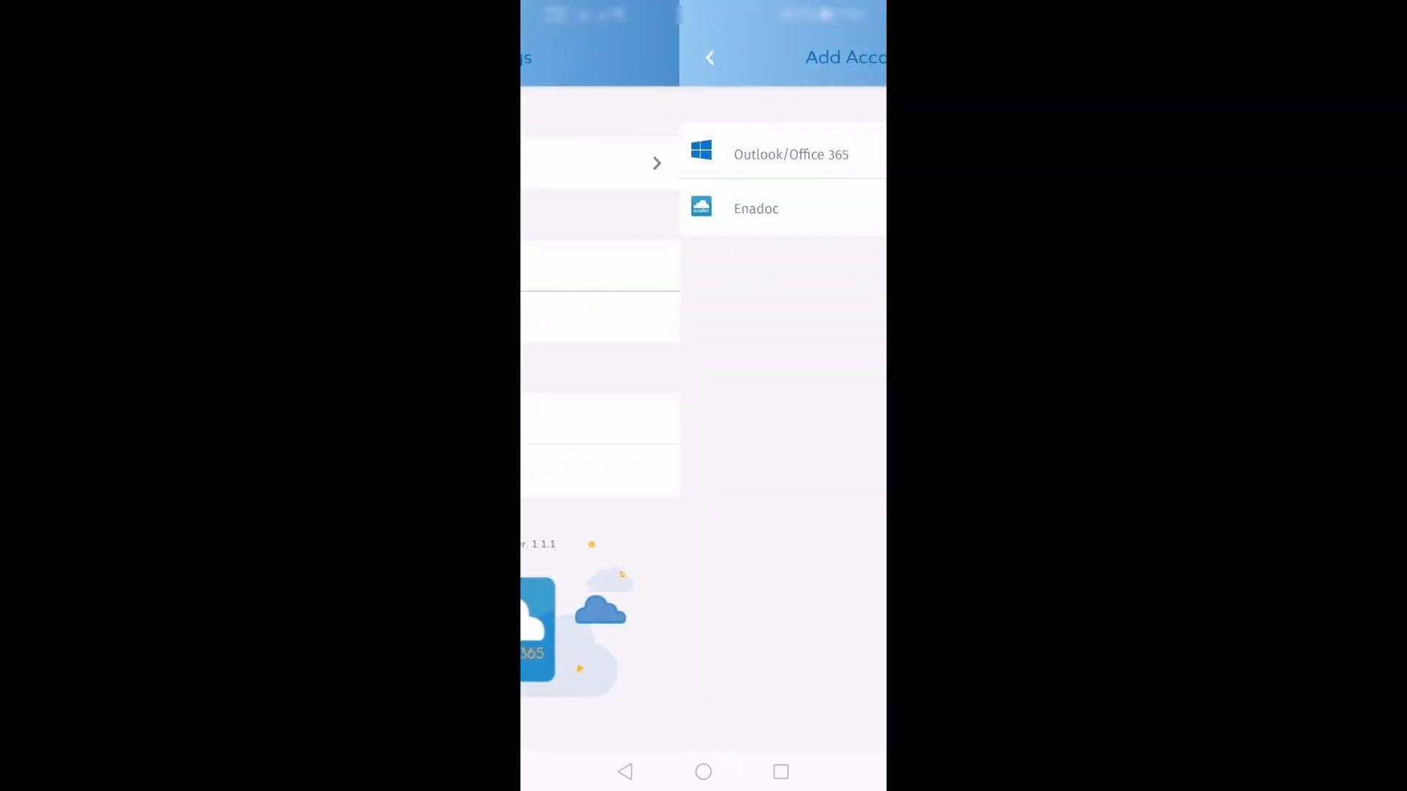
left_click(681, 208)
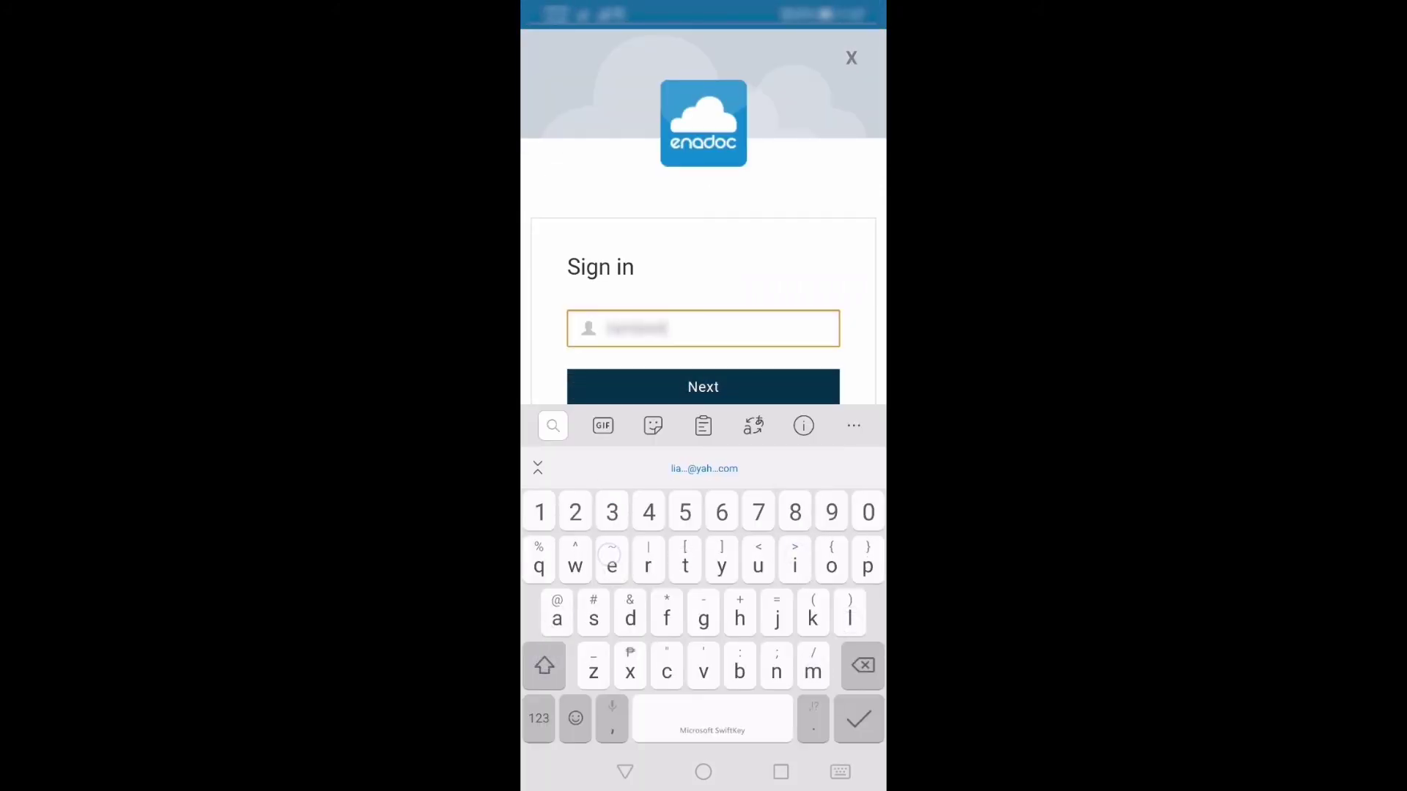
key("Return")
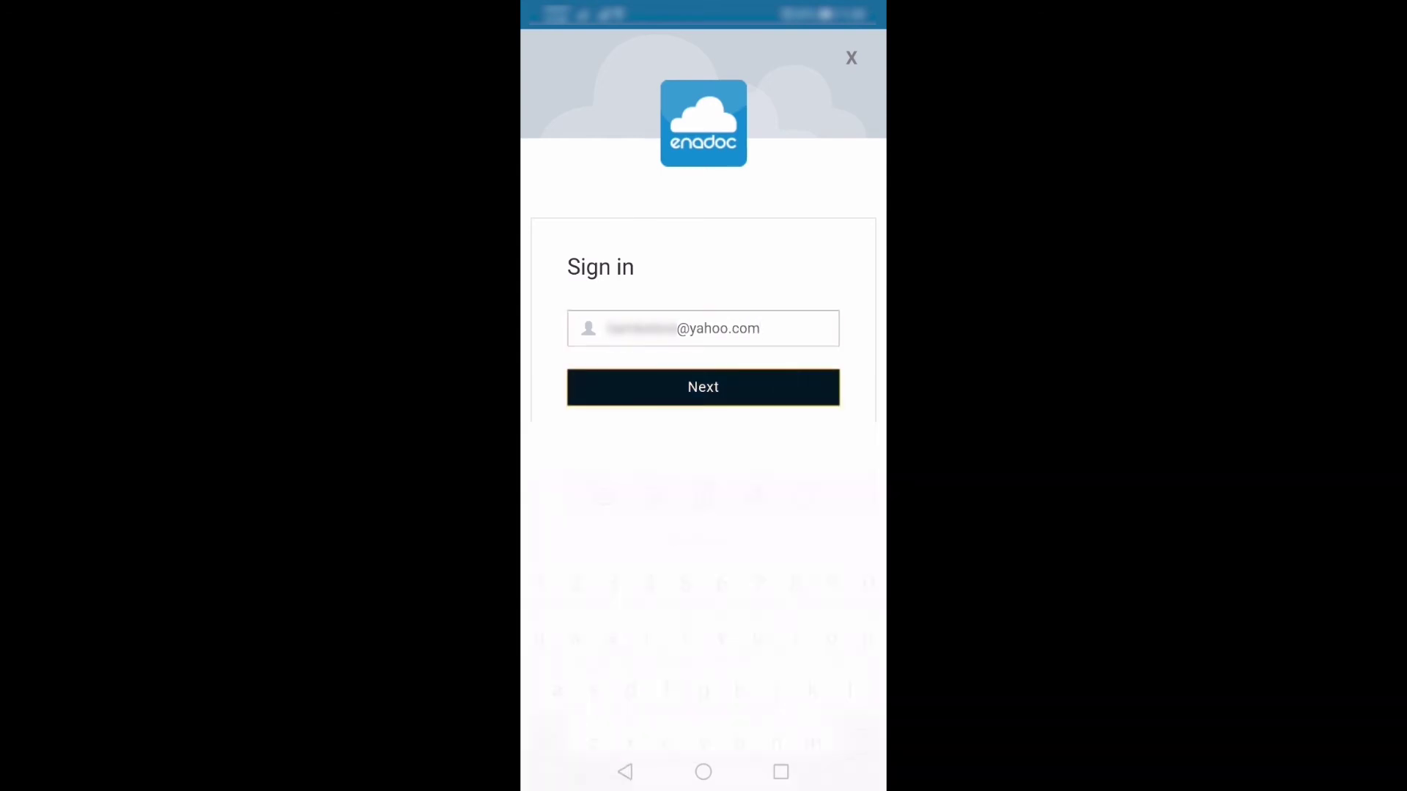
type("T")
left_click(766, 425)
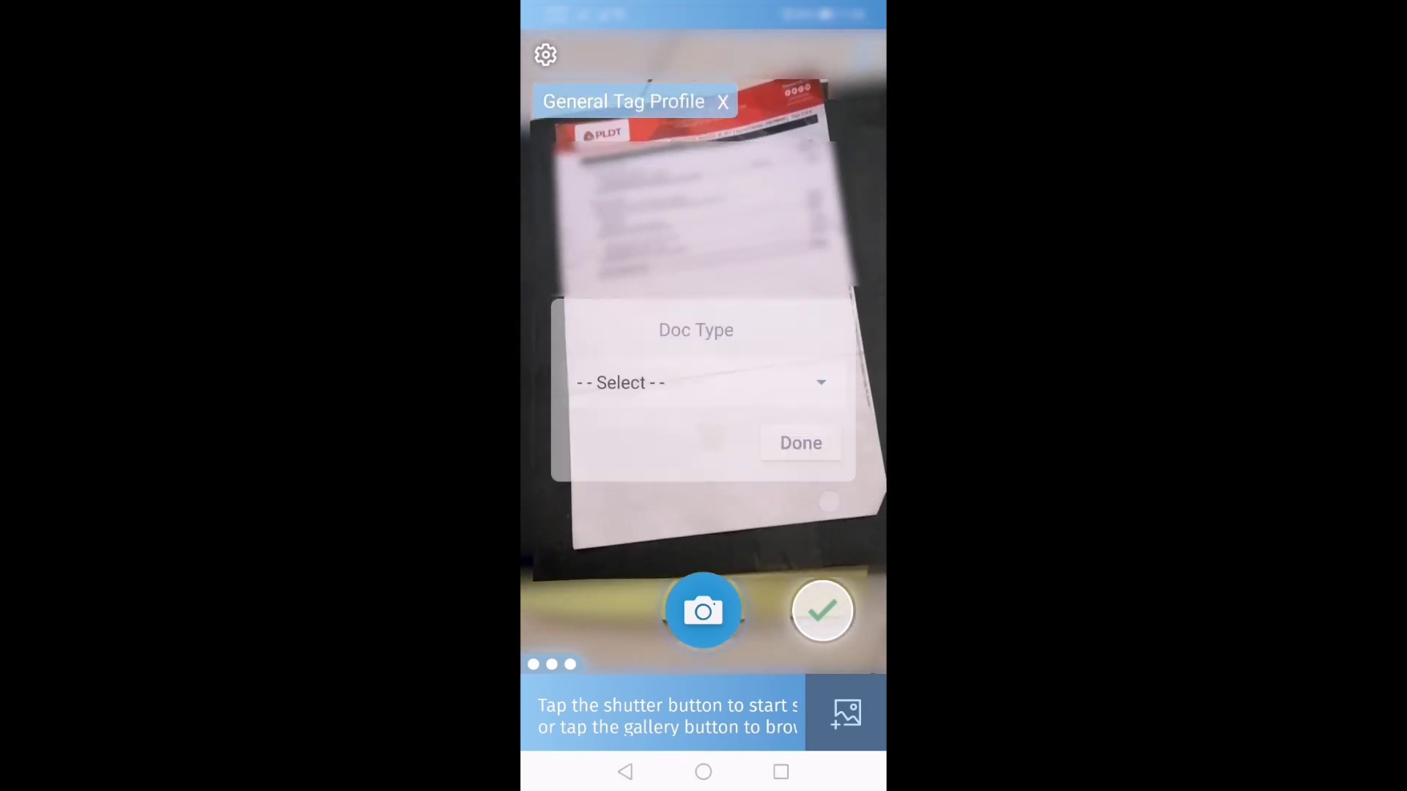
- Set the Doc Type tag to Bills and the Date tag to 13.08.2020
left_click(820, 383)
left_click(683, 464)
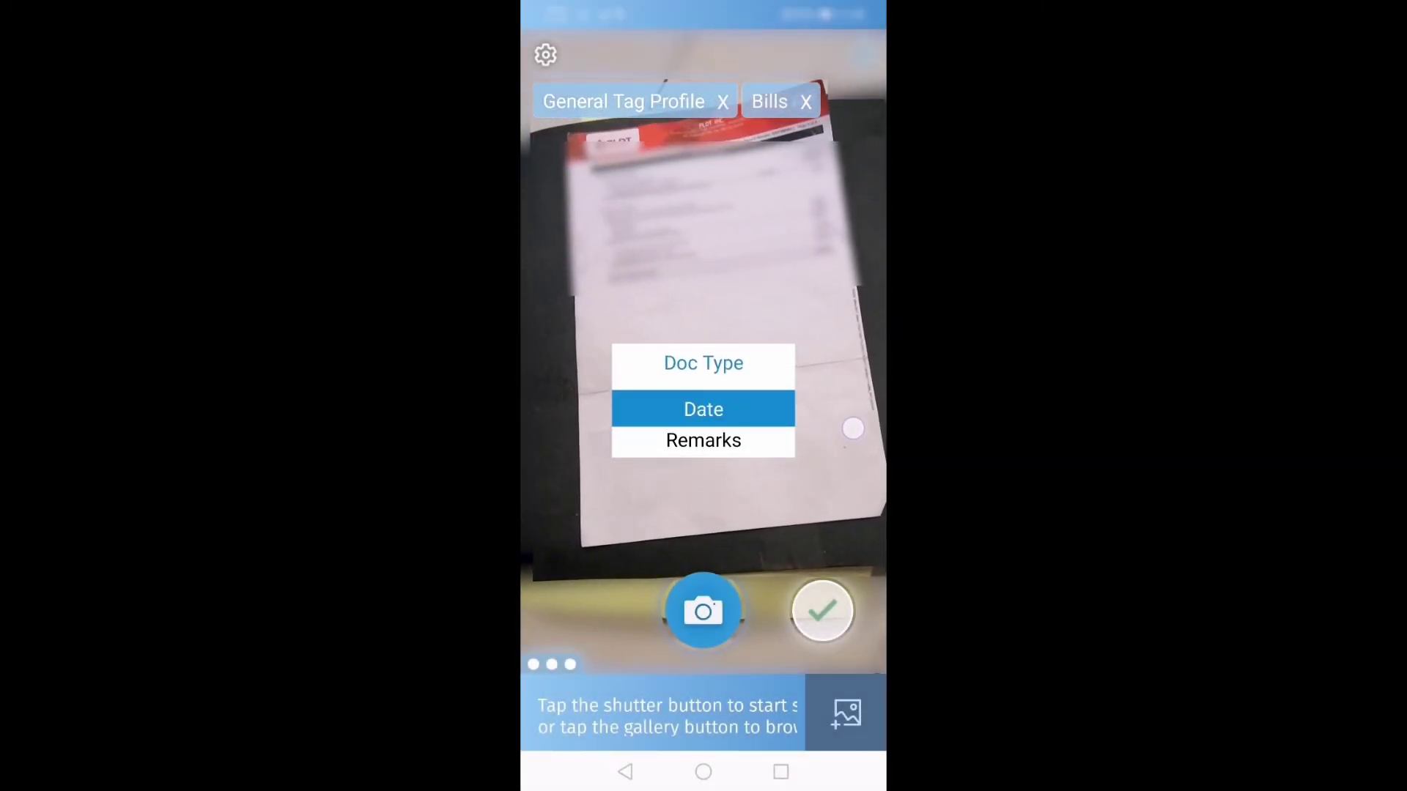
left_click(752, 379)
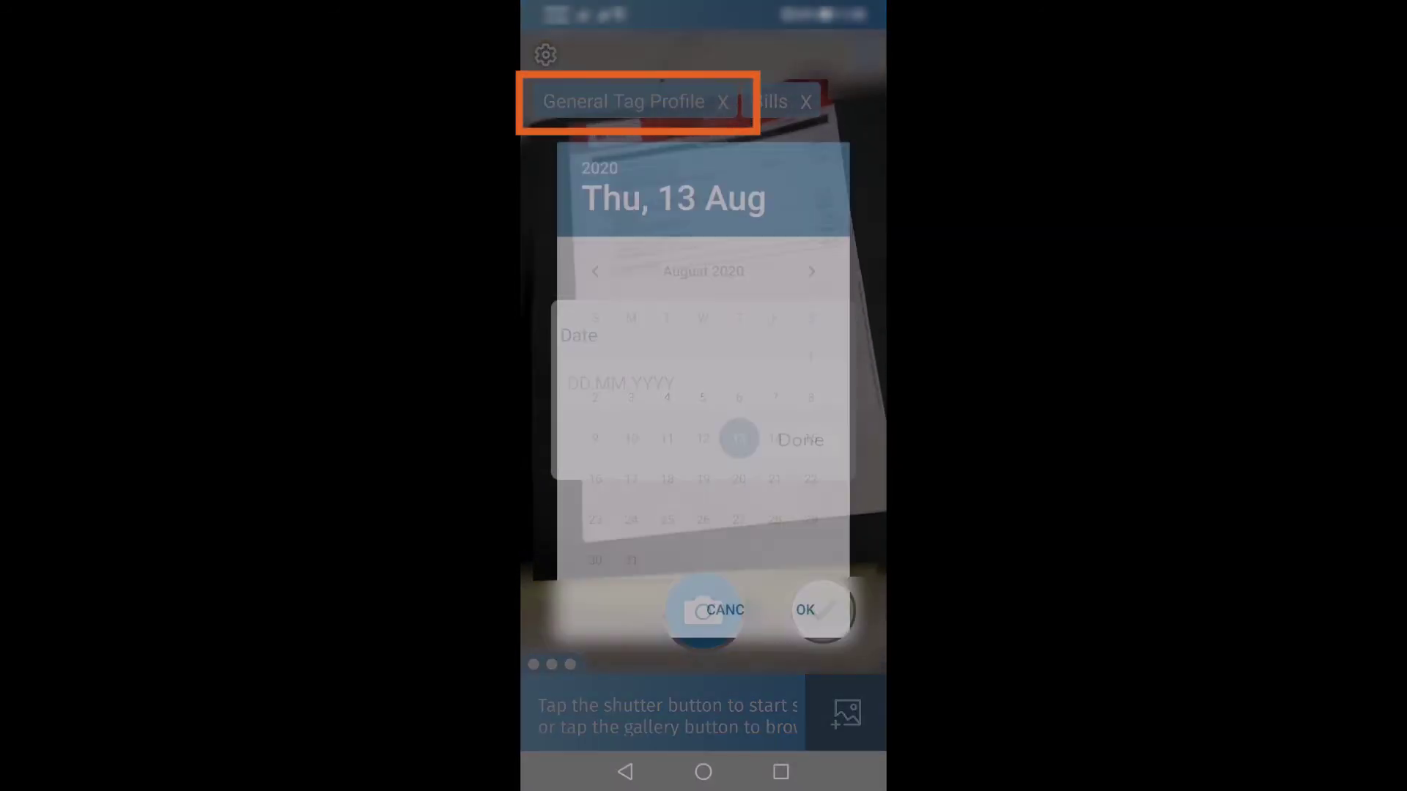
left_click(804, 609)
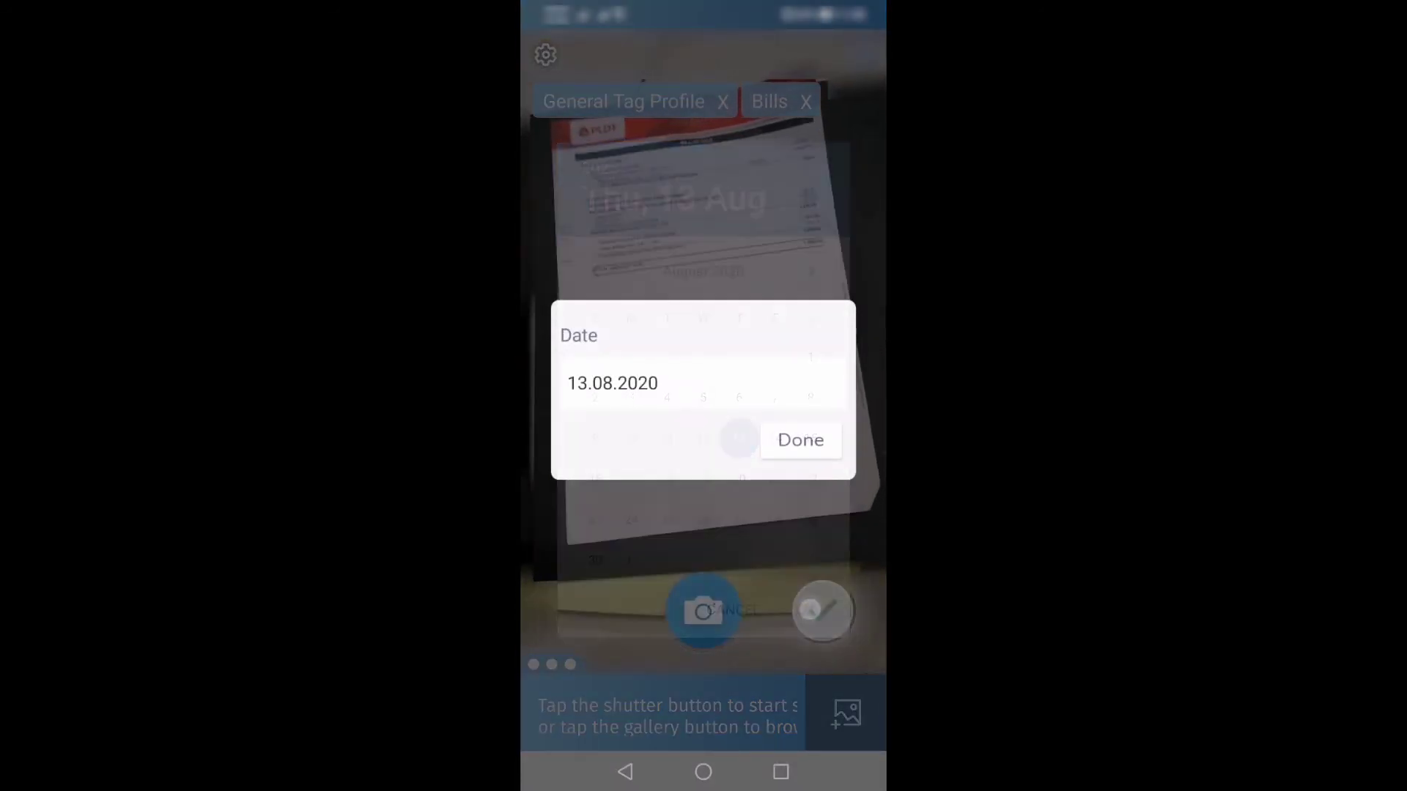
left_click(795, 441)
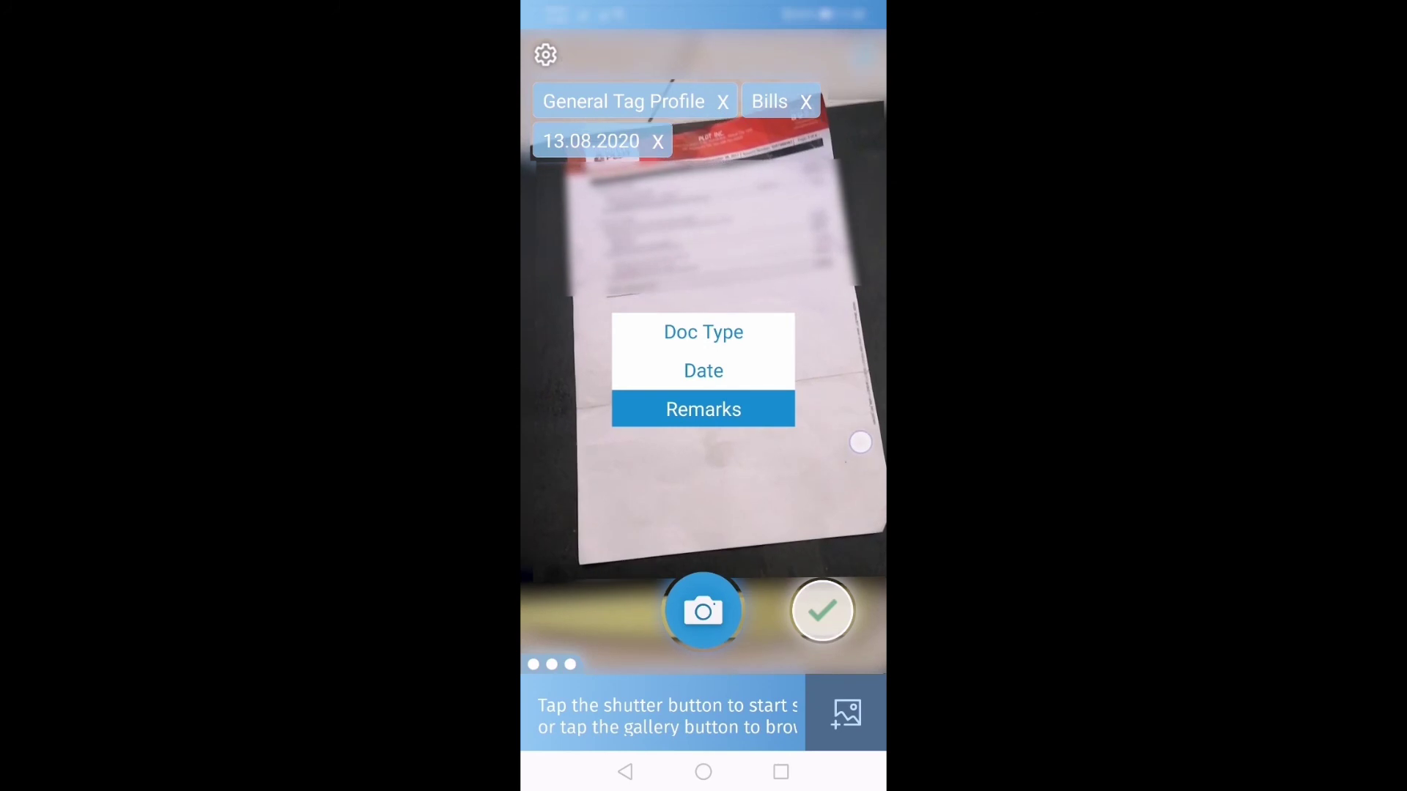
- Add the remark 'pldt bill' and finish capturing the tagged bill page
left_click(763, 383)
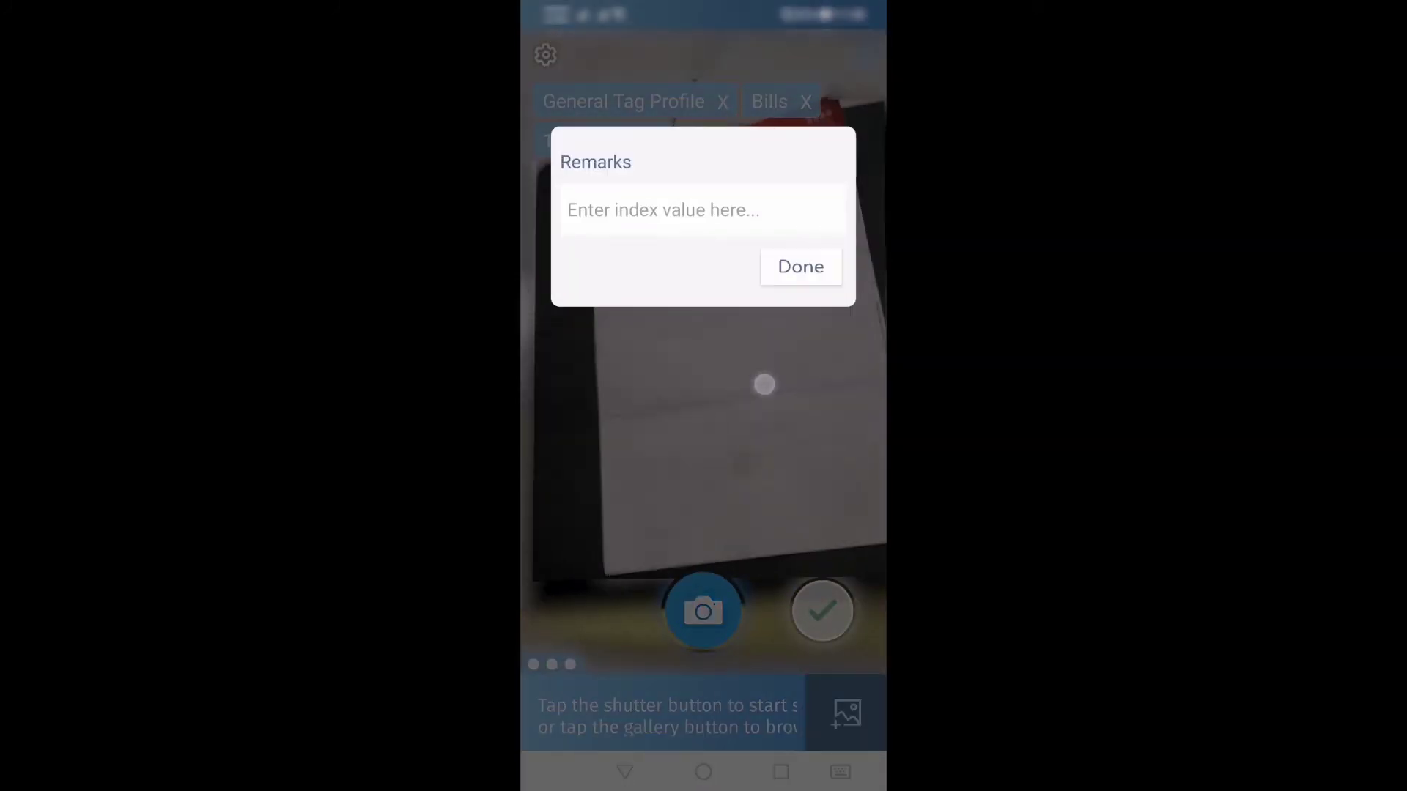
type("pld")
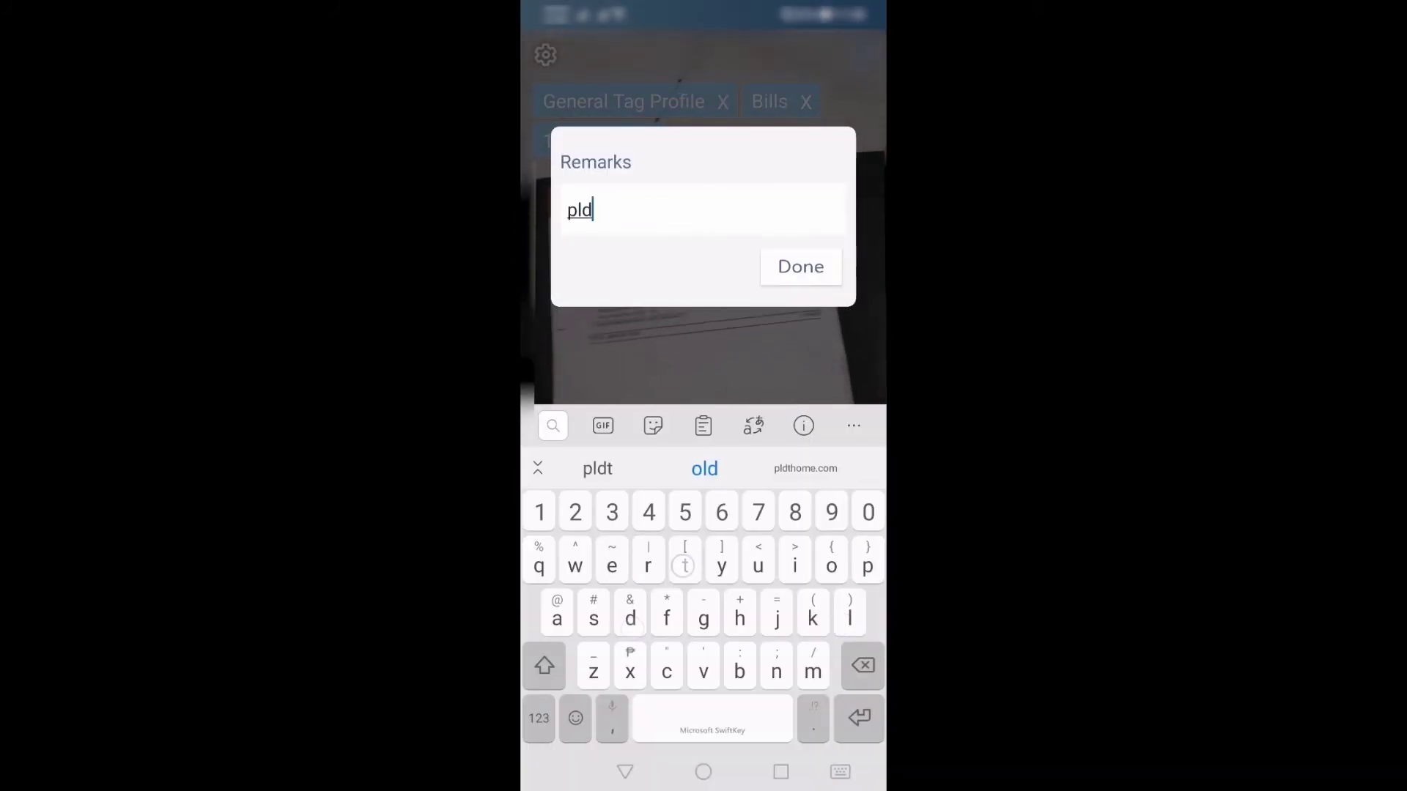
type("t bi")
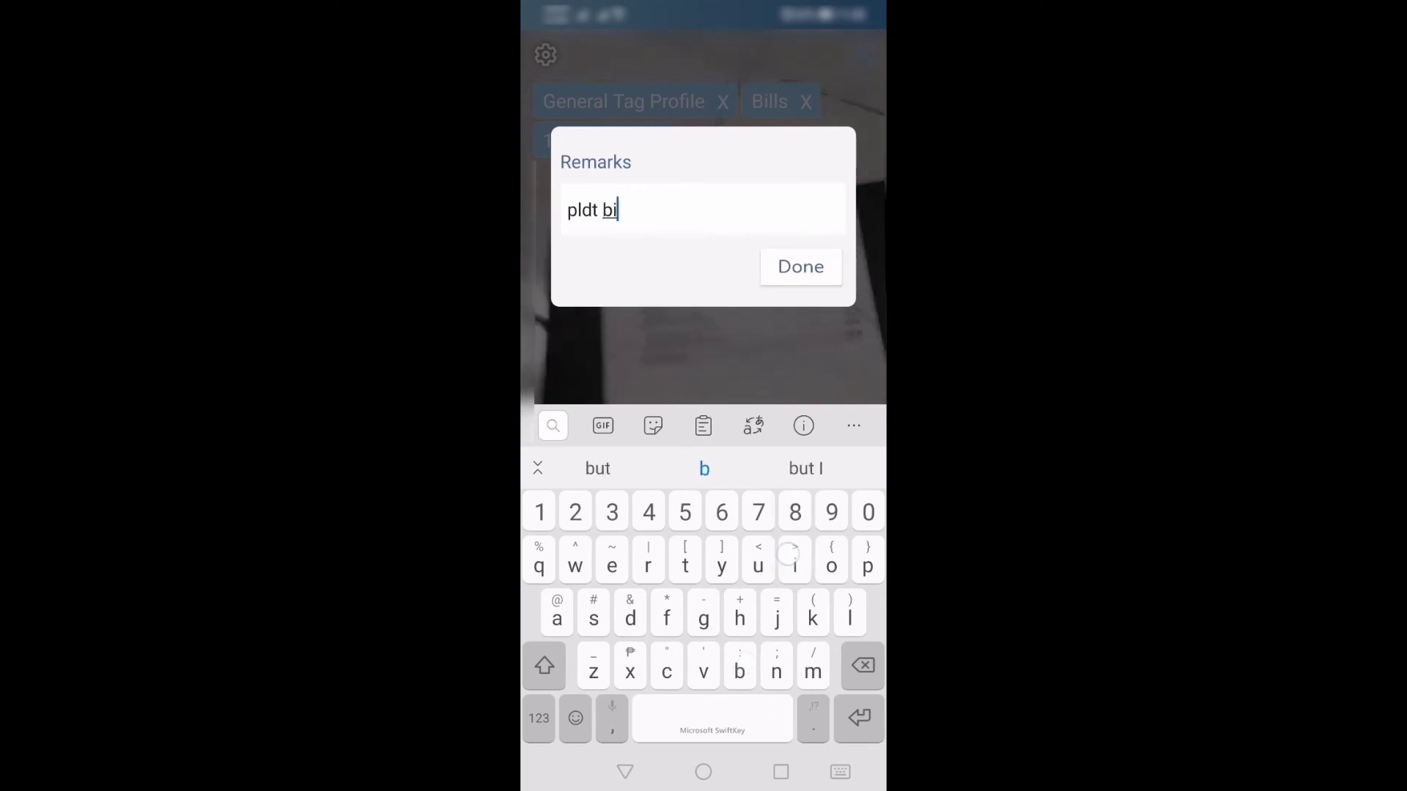
type("ll")
left_click(801, 266)
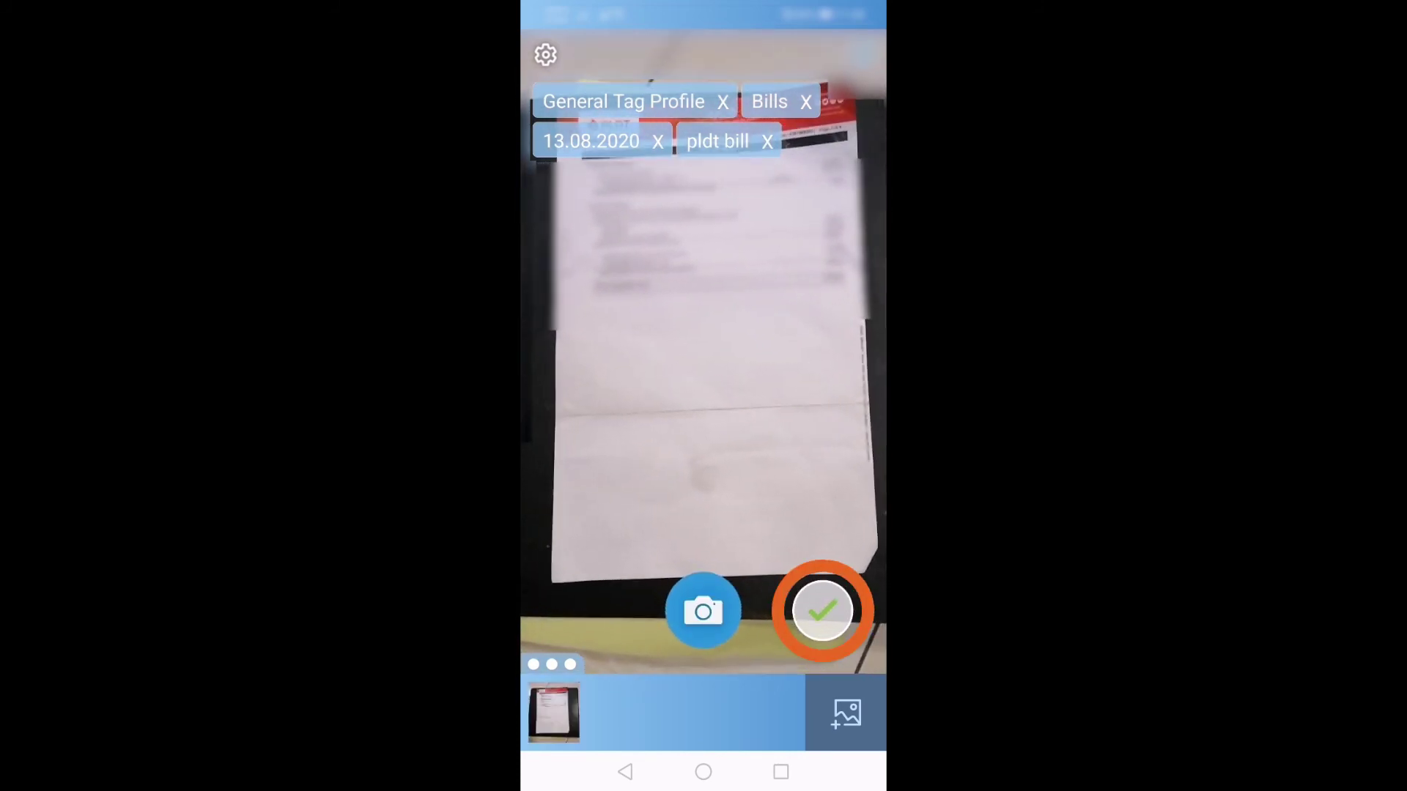
left_click(822, 612)
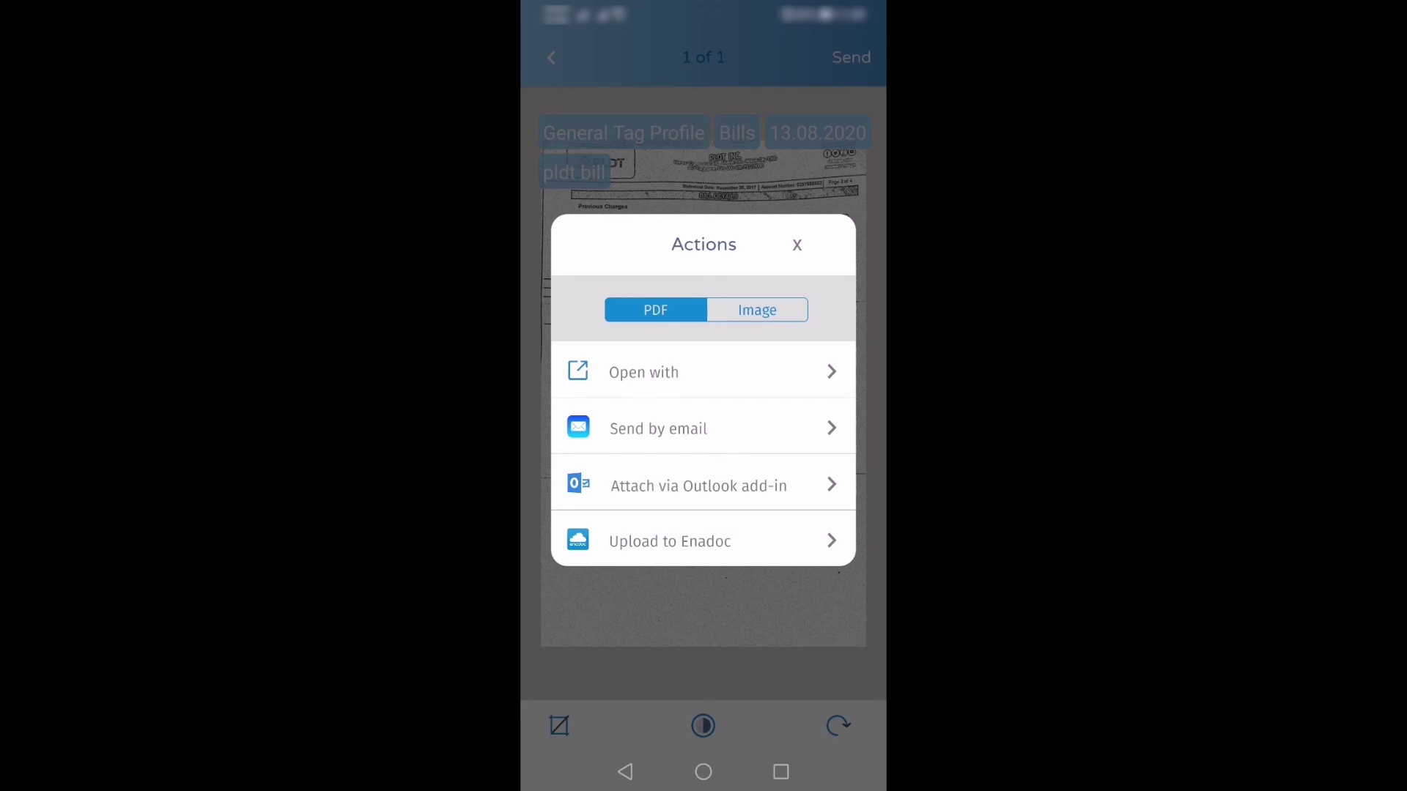
- Choose Upload to Enadoc in the Actions menu to show its destinations
left_click(720, 546)
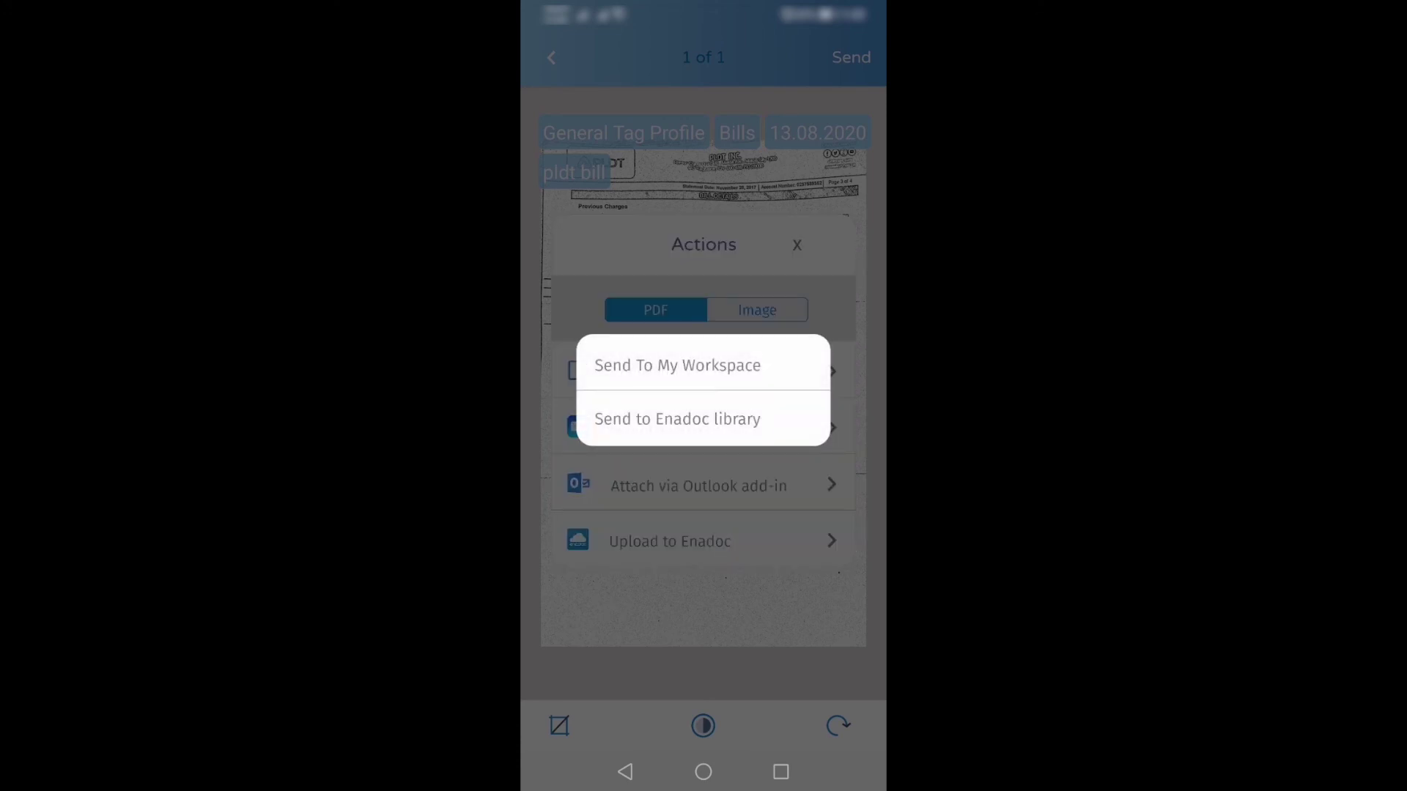
- Send the tagged bill PDF to My Workspace
left_click(677, 419)
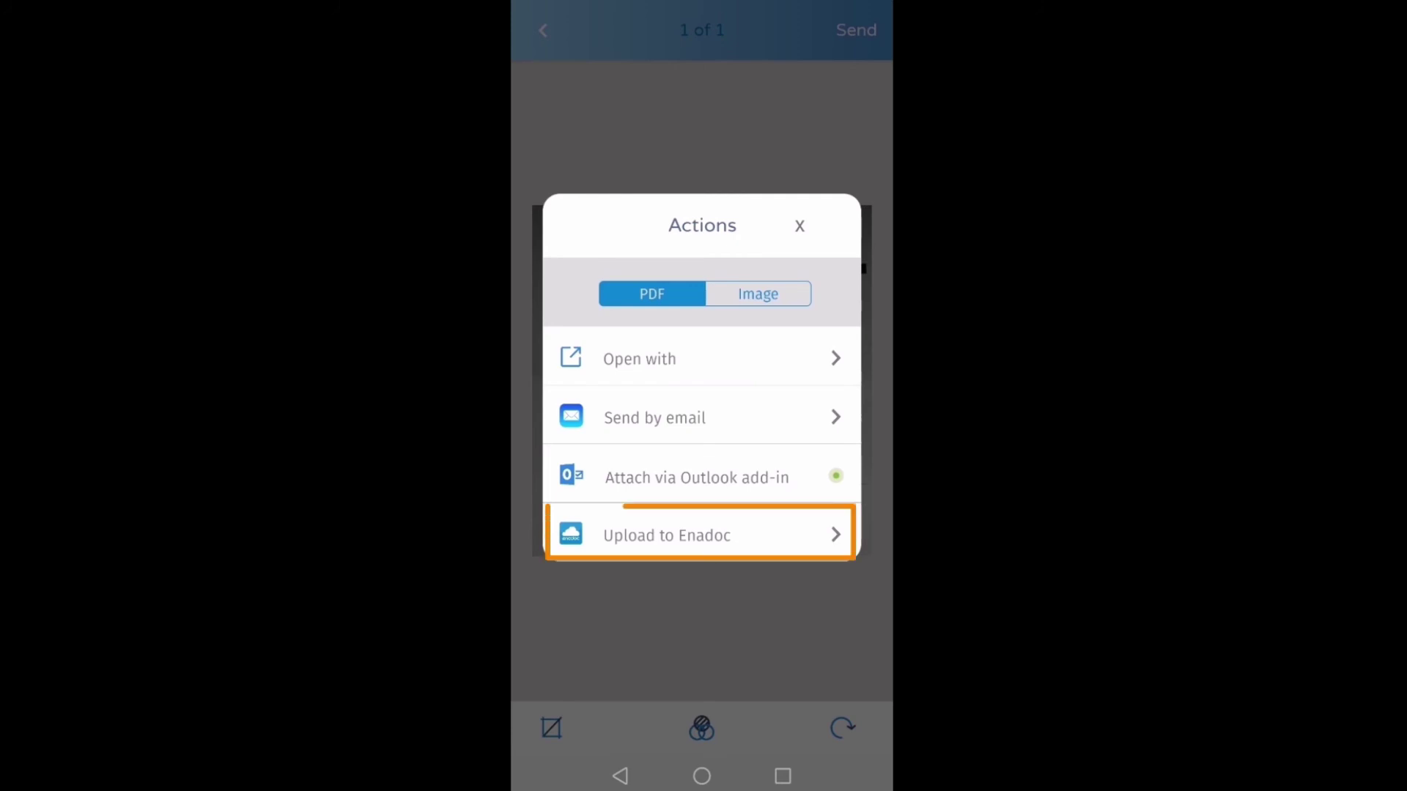
- Upload the bill PDF via Upload to Enadoc > Send To My Workspace
left_click(779, 541)
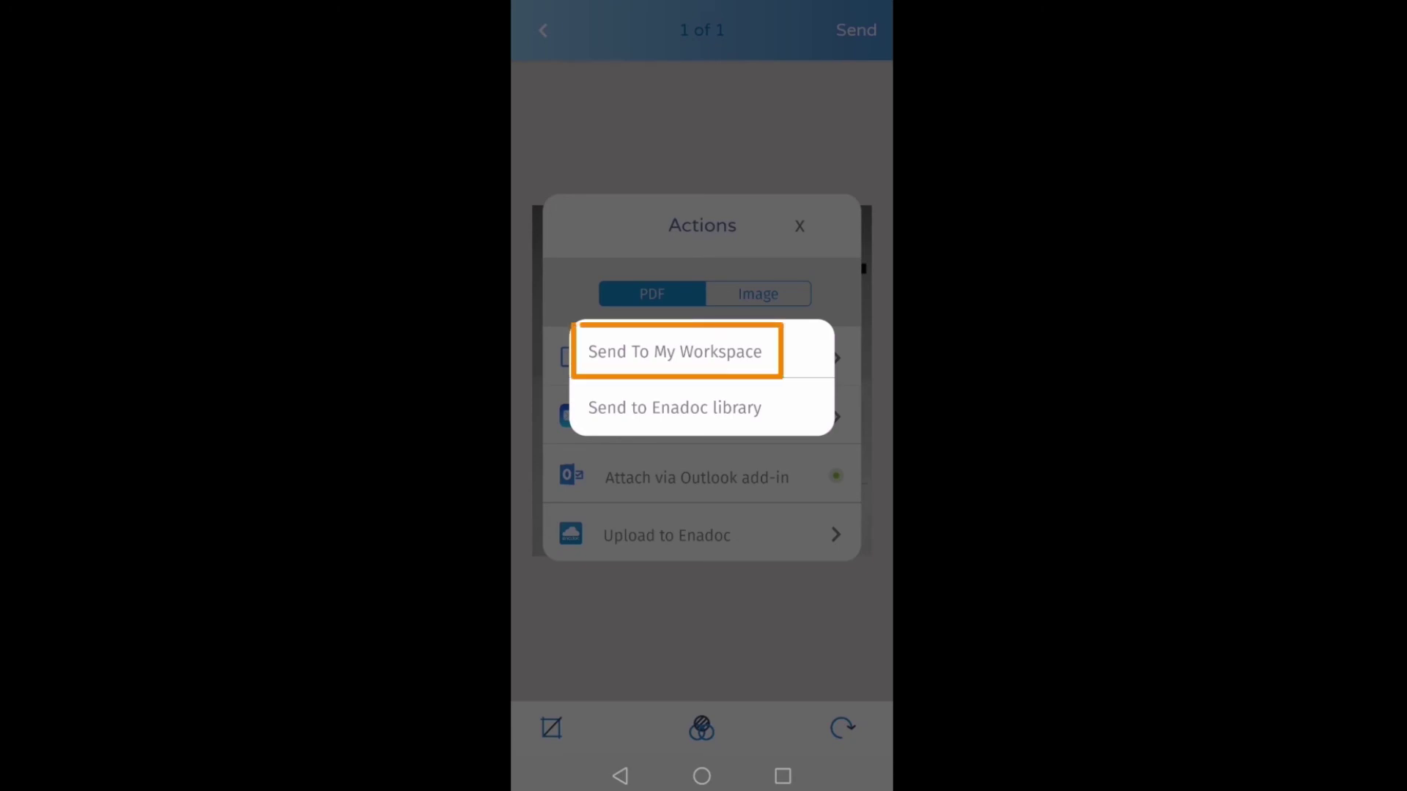
left_click(674, 352)
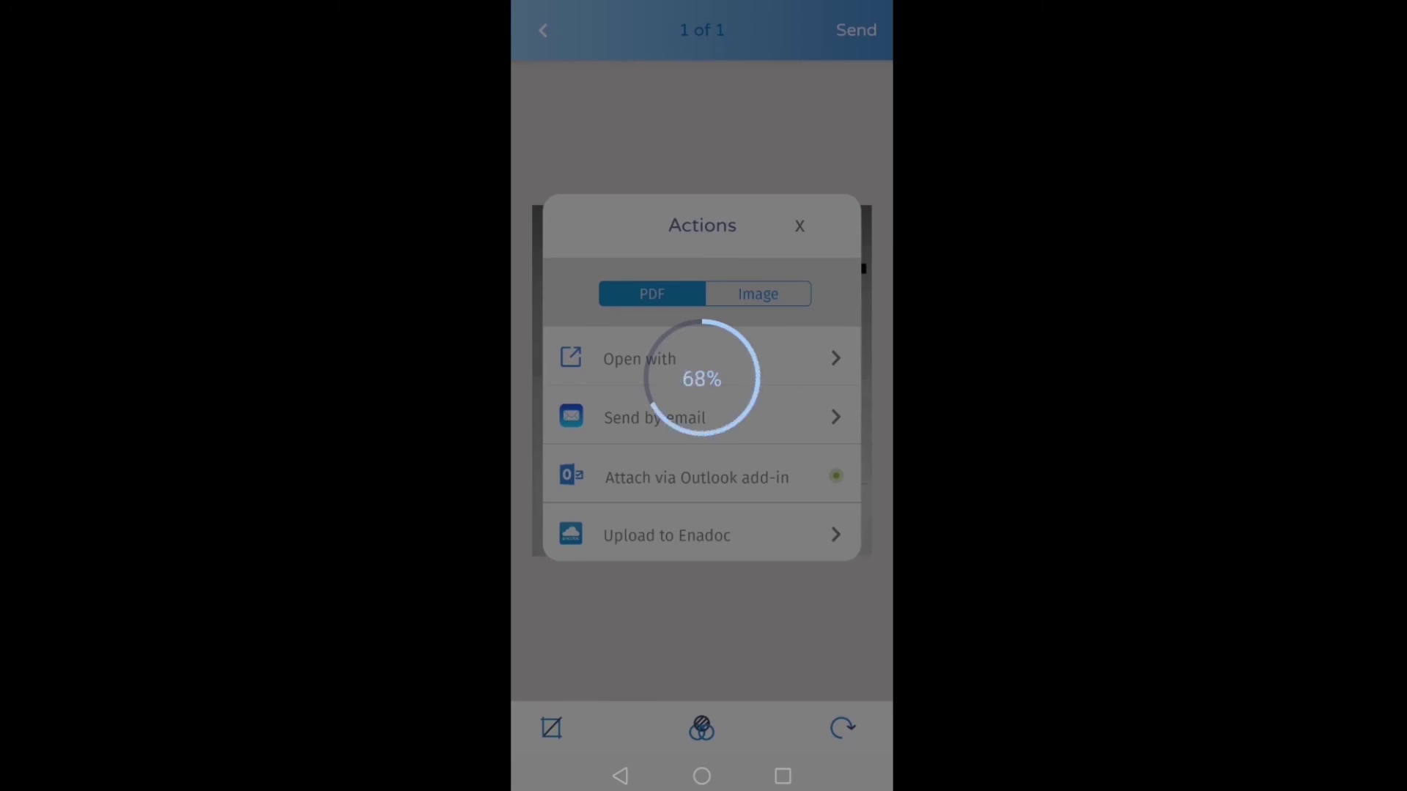